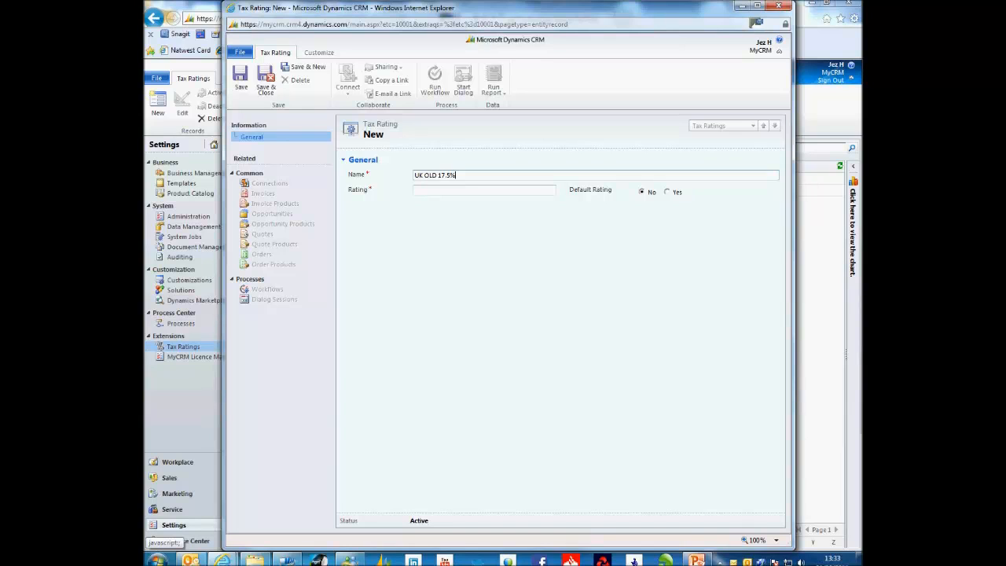
Set the Rating of the UK OLD 17.5% tax rating to 17.5, make it the default, and save and close it.
key(Tab)
text(17.5)
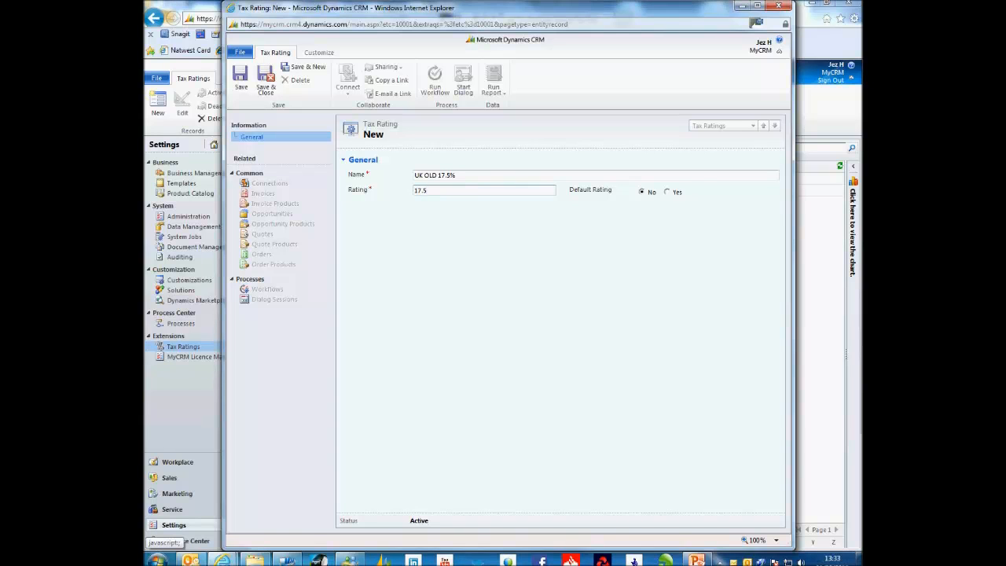
click(266, 82)
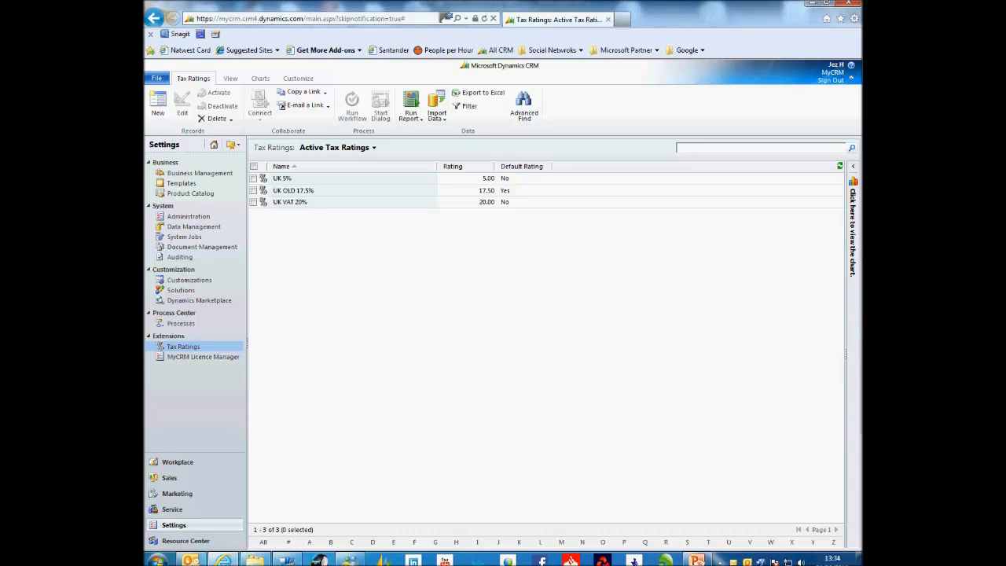
Open the sales opportunity "Will order some items soon (sample)" at its Line Items section.
click(169, 477)
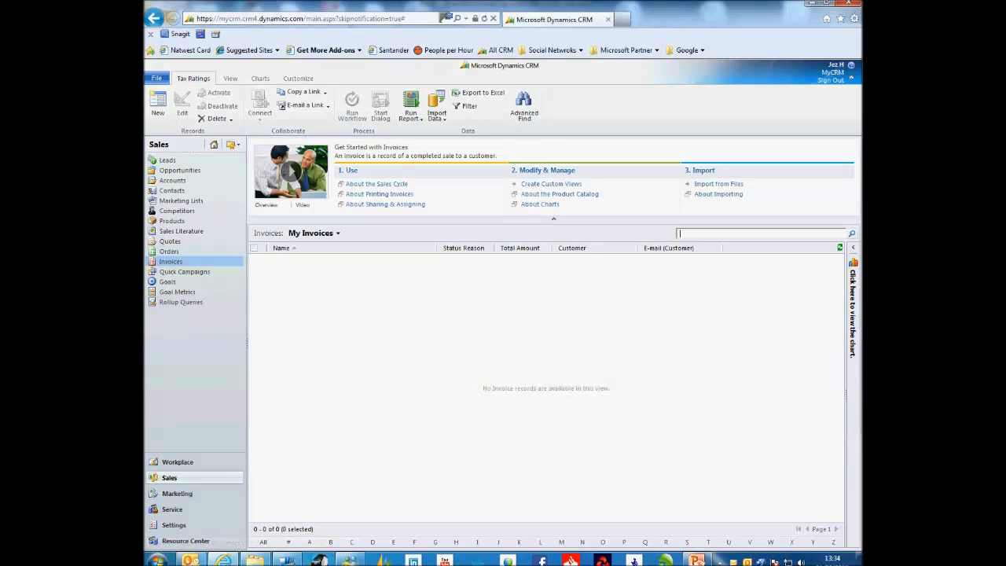
click(180, 169)
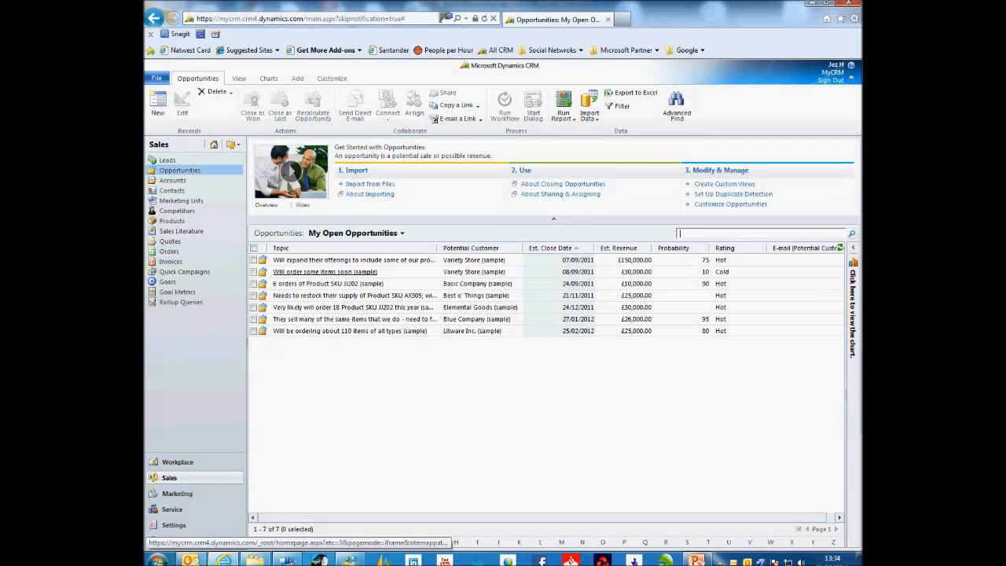
click(324, 271)
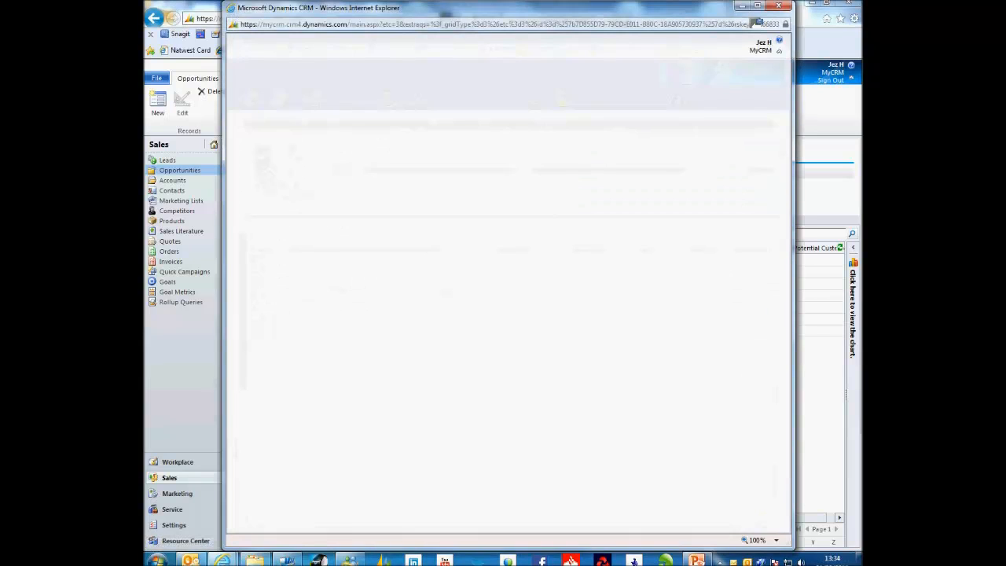
scroll(678, 352, down, 4)
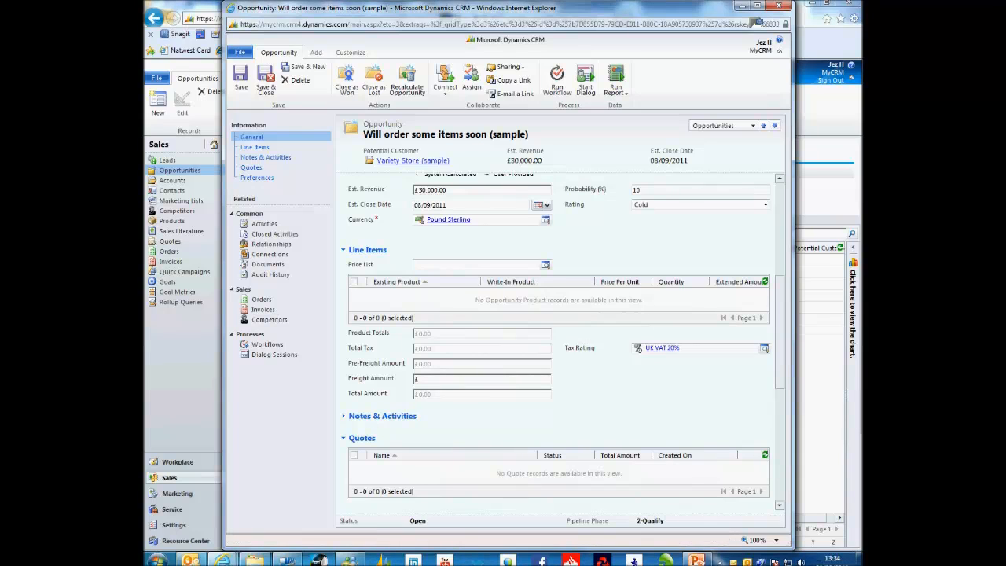
Look up UK VAT 20% as the opportunity's Tax Rating and close the opportunity.
click(763, 347)
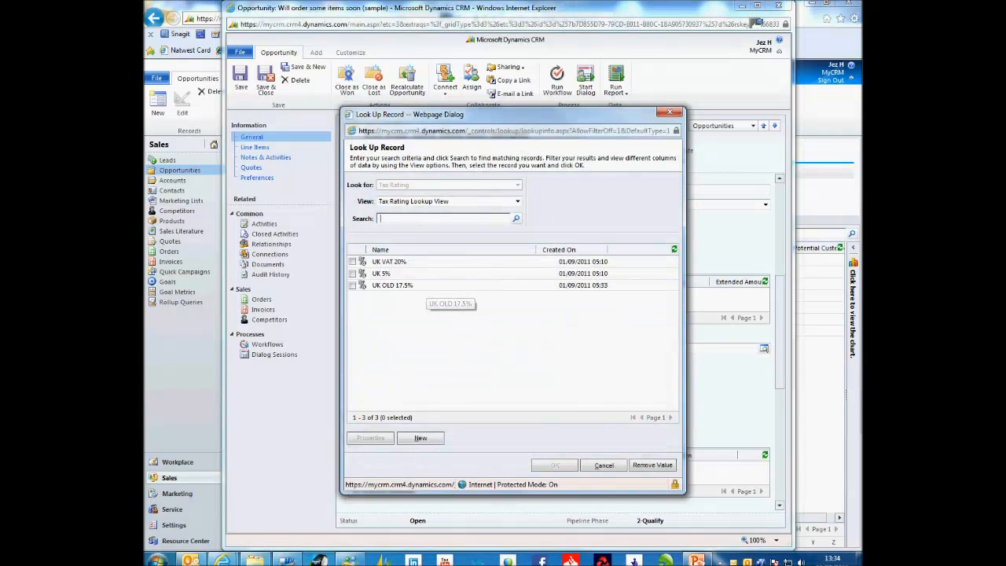
double_click(389, 261)
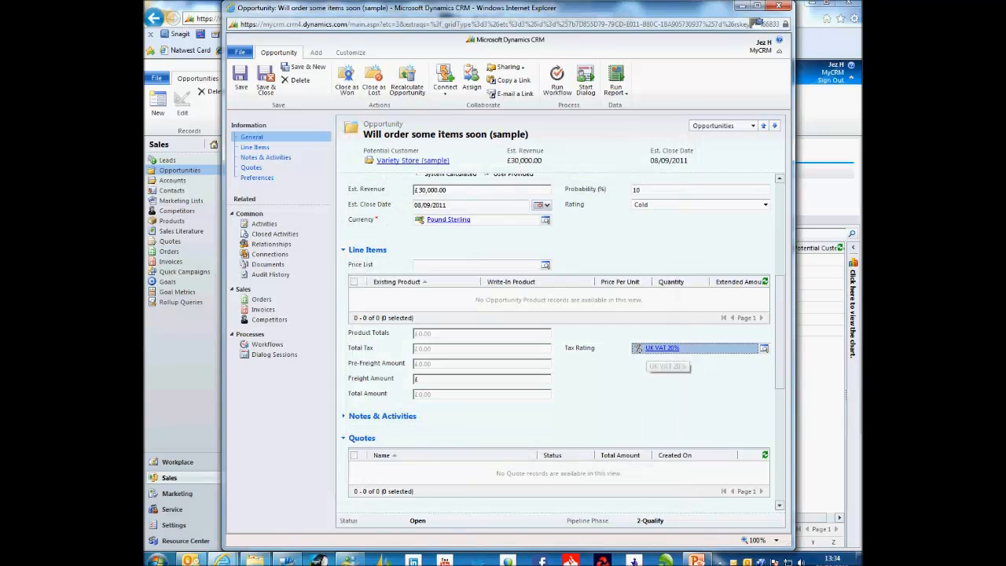
click(778, 6)
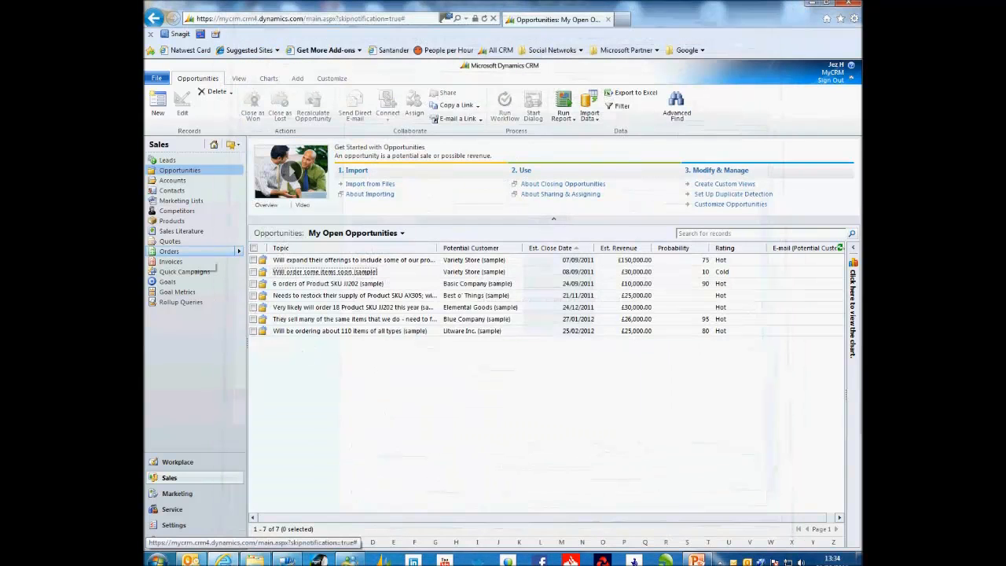
Set the Tax Rating of the quote "Test Quote for Video" to UK VAT 20% and recalculate the quote.
click(181, 240)
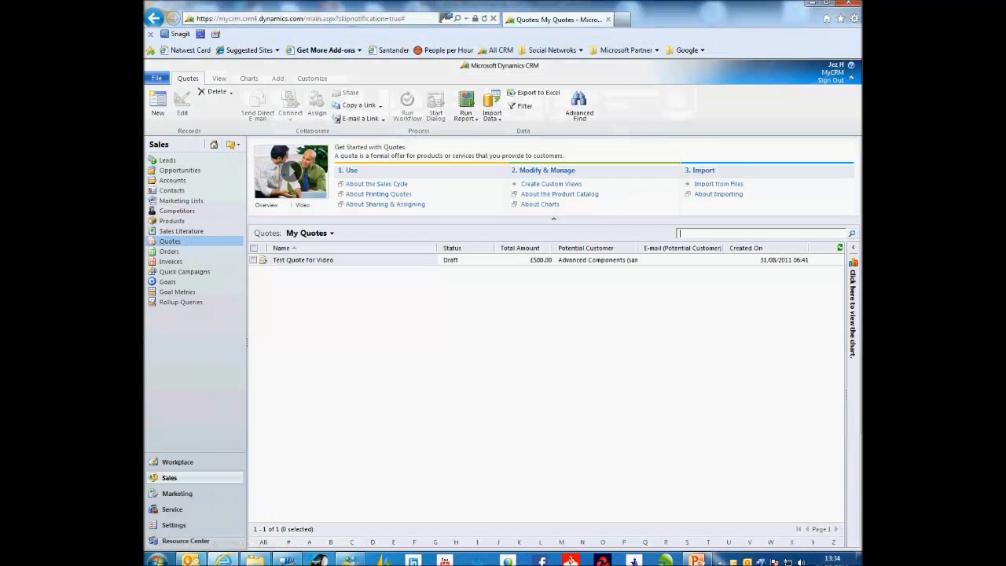
click(310, 259)
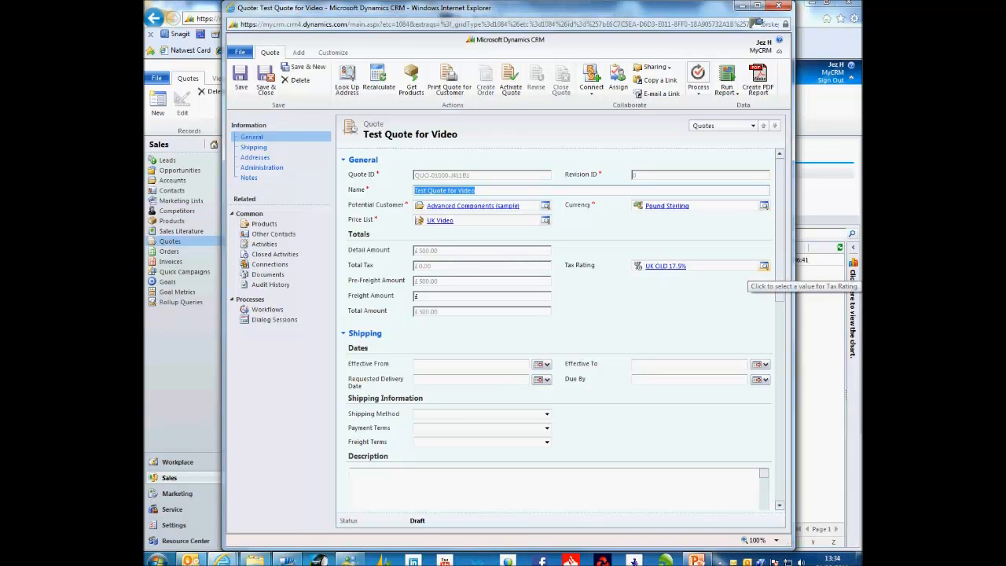
click(764, 265)
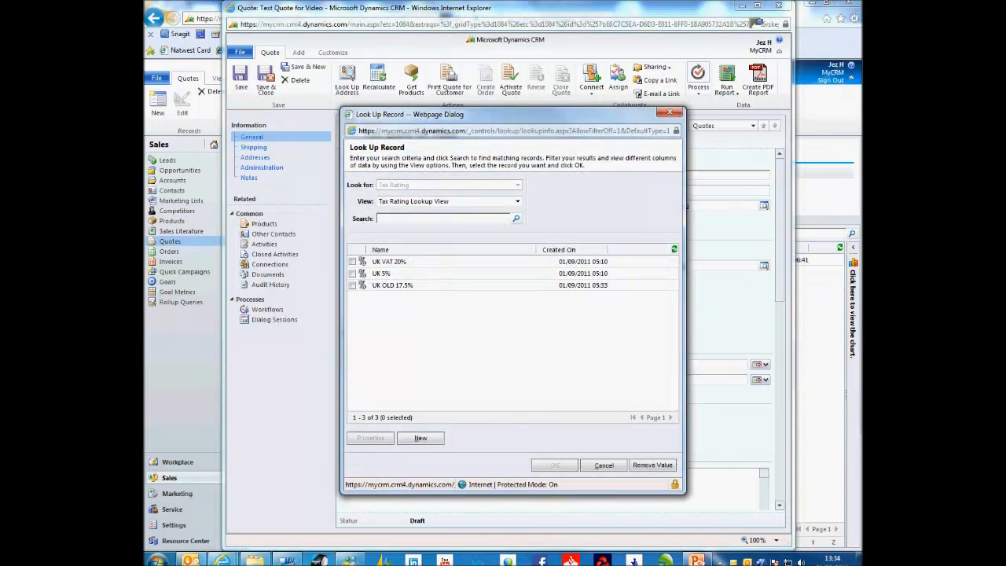
click(555, 465)
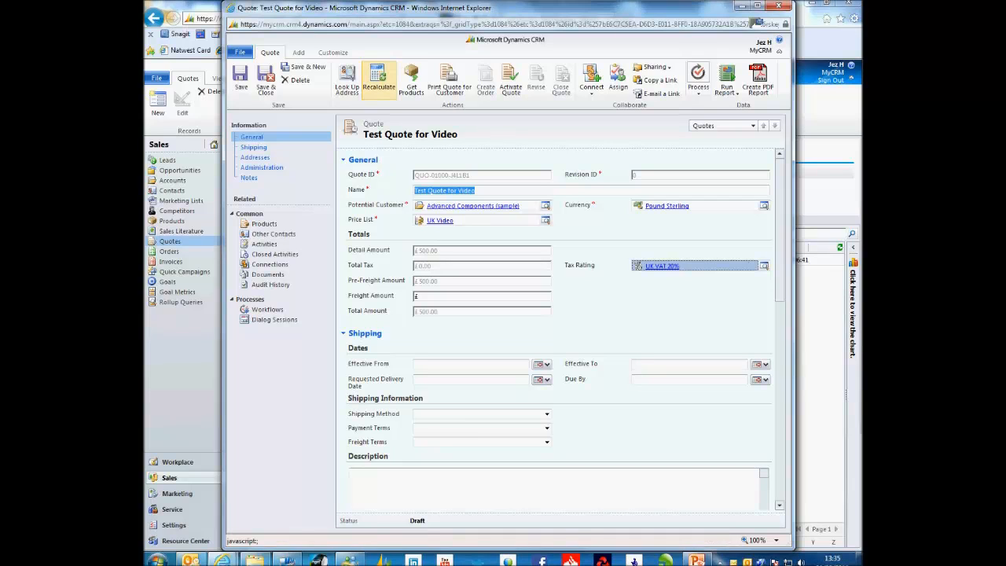
click(378, 79)
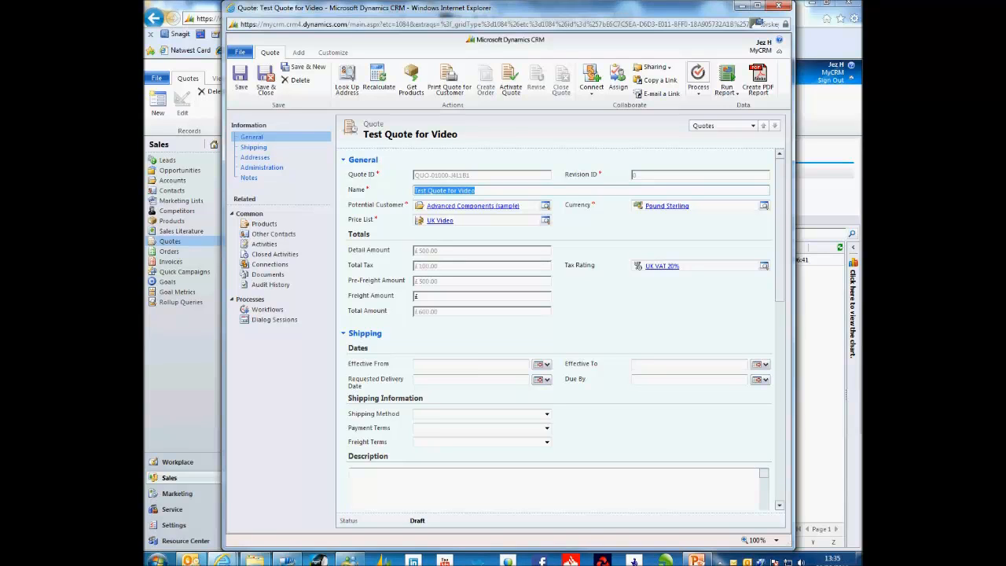
Change the quote's Tax Rating to UK 5% and recalculate its totals.
click(661, 265)
click(764, 266)
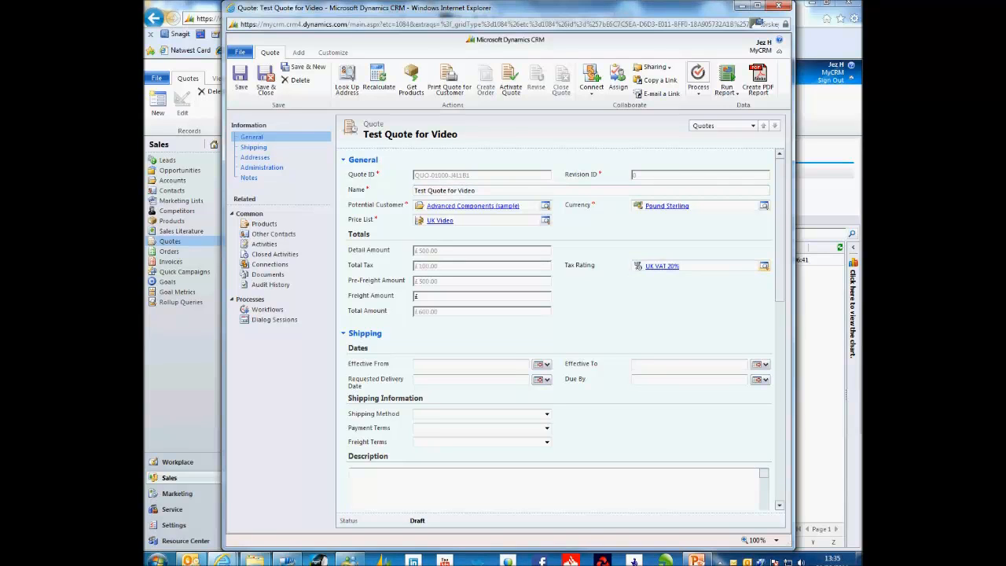
click(381, 273)
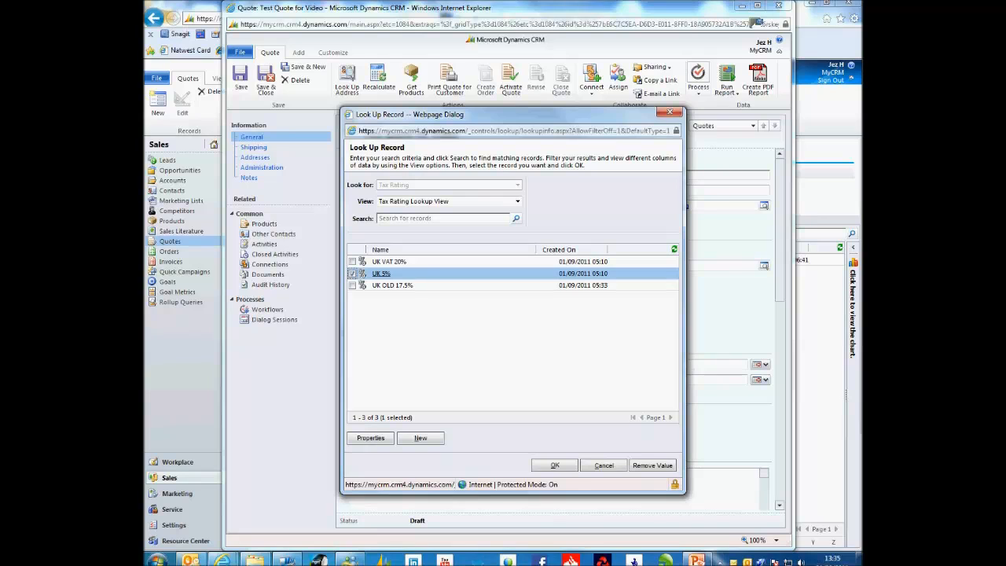
click(555, 464)
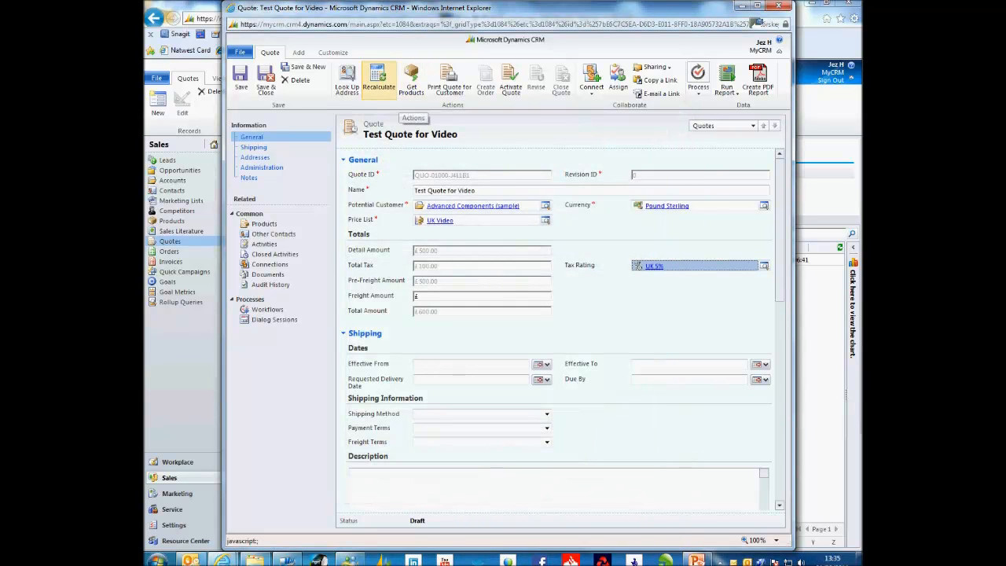
click(411, 82)
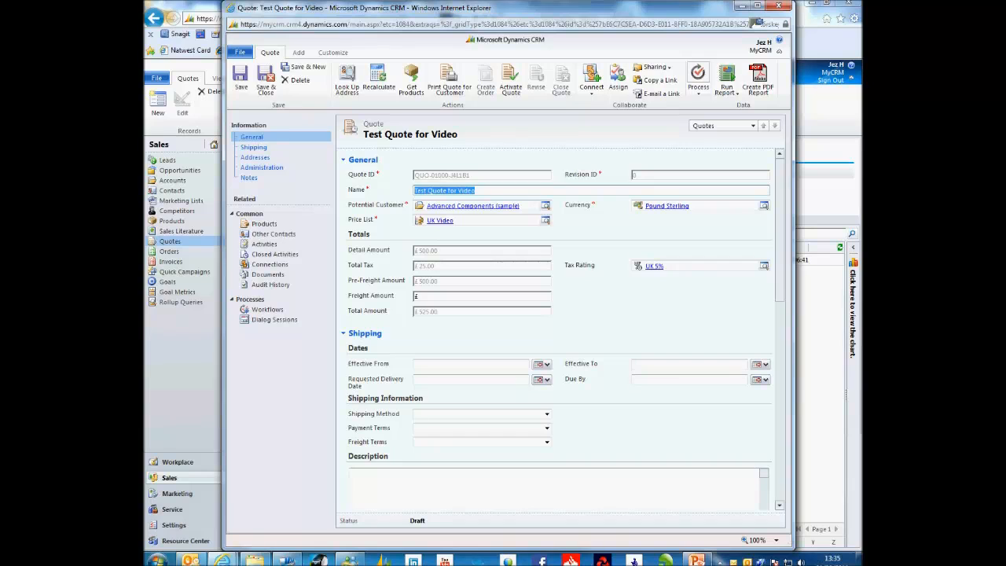
Clear the quote's Tax Rating and recalculate the quote.
click(707, 265)
key(Delete)
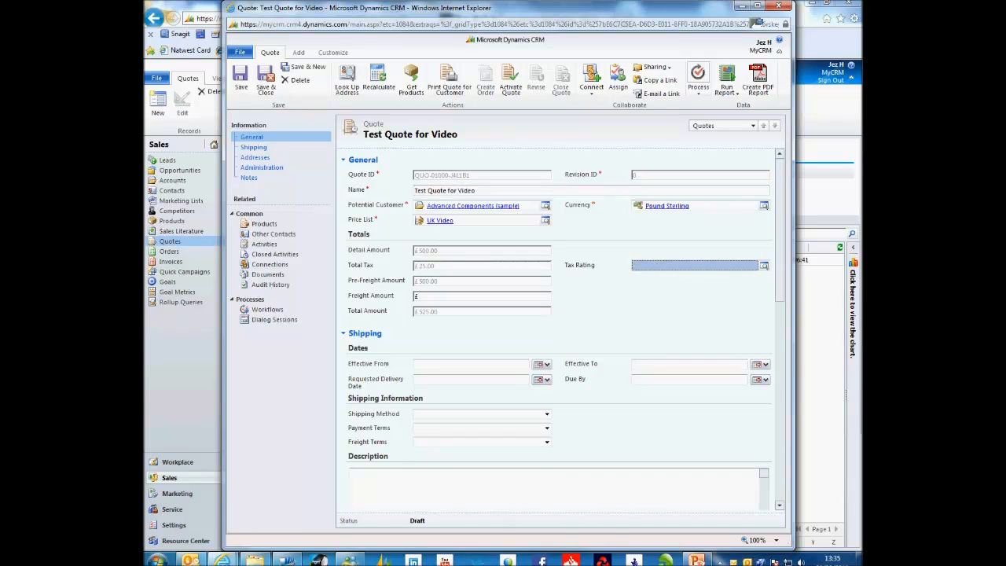
click(378, 79)
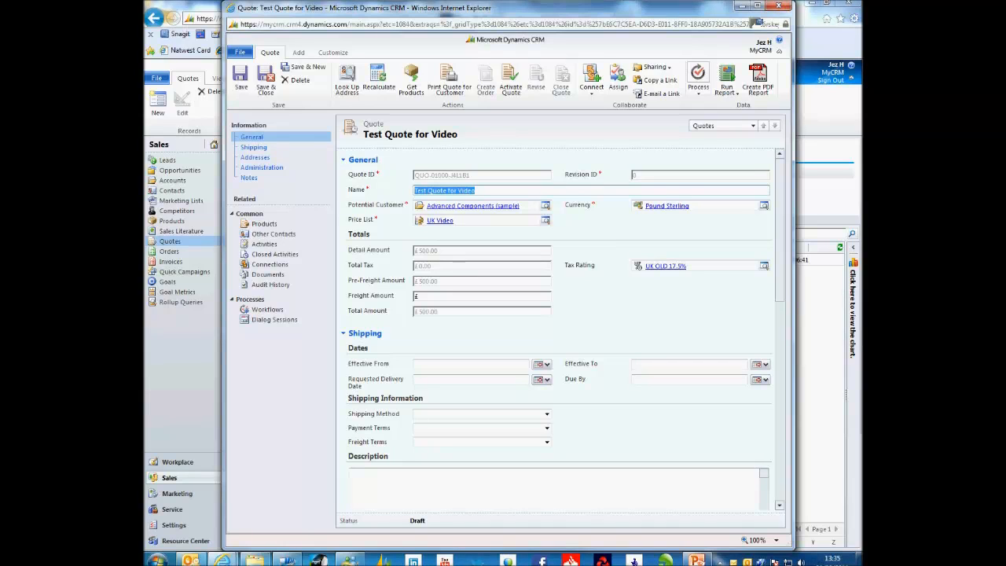
Override the tax rating of the quote's UK Video product line with UK VAT 20% and save the line.
click(264, 223)
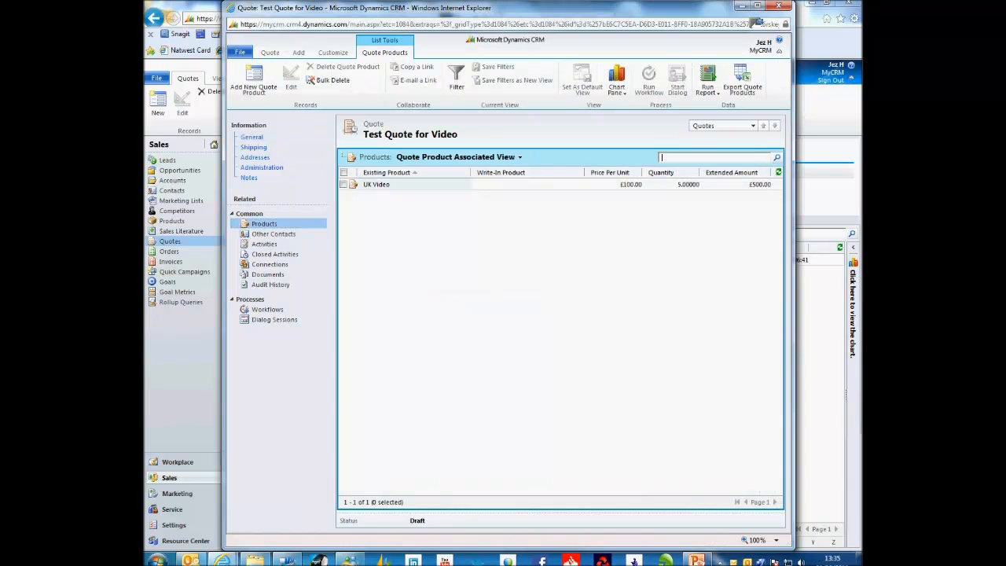
double_click(389, 184)
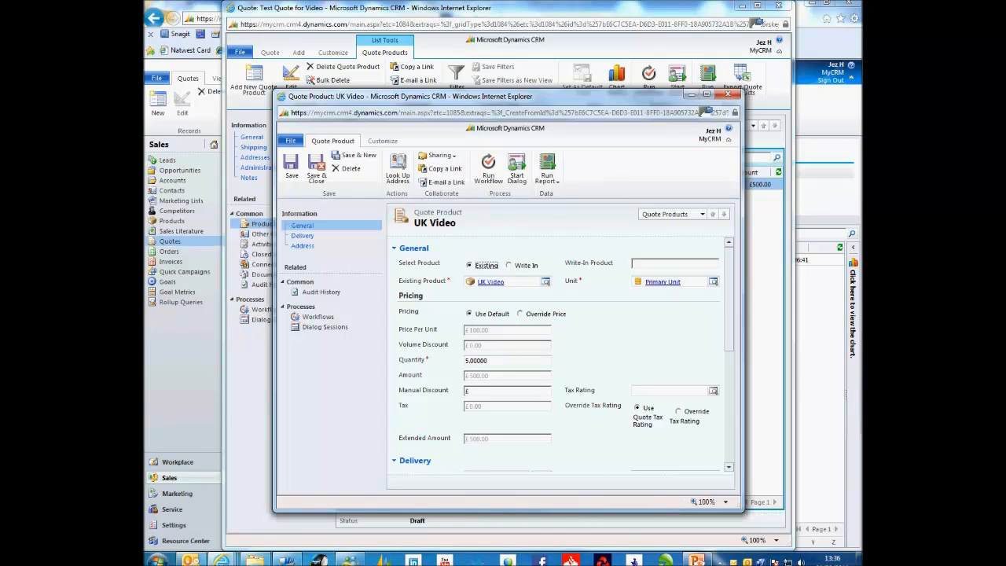
click(678, 411)
click(712, 390)
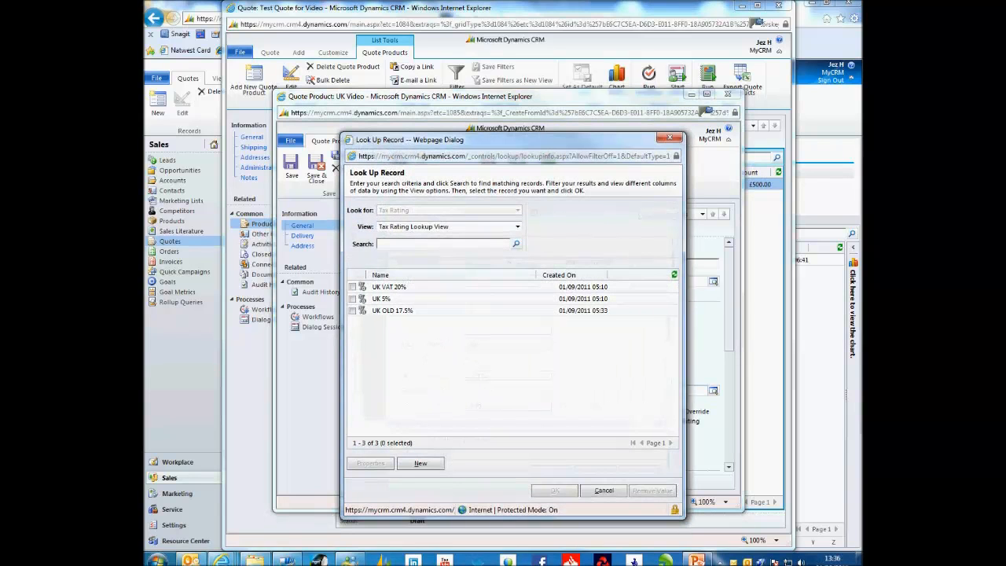
click(391, 286)
click(554, 491)
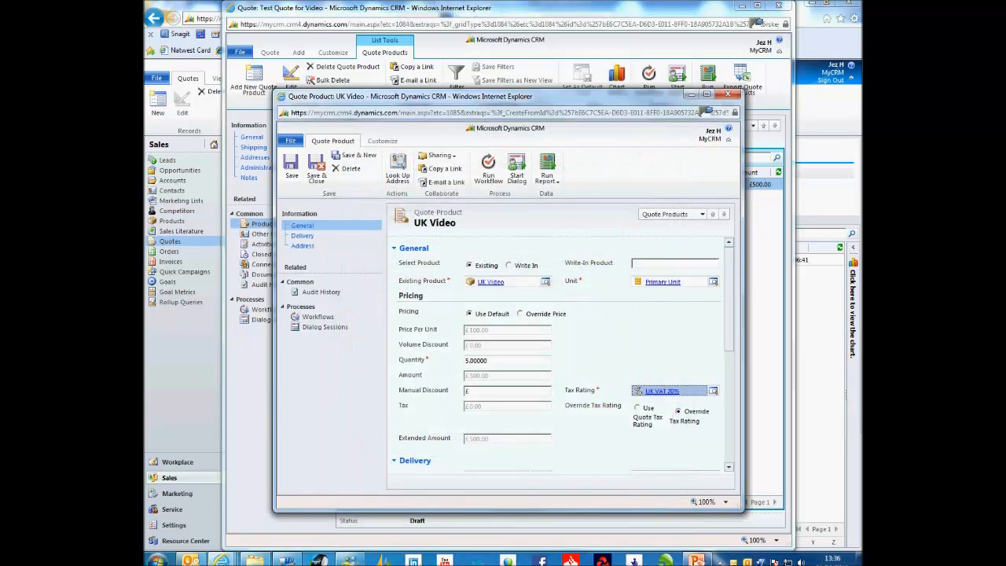
click(290, 167)
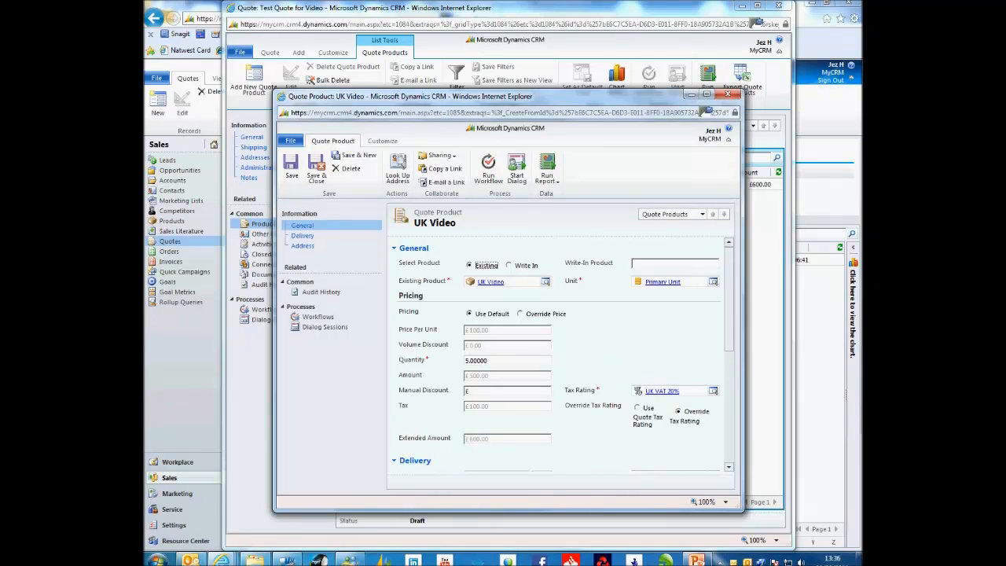
Switch the UK Video line back to Use Quote Tax Rating, save and close it, and recalculate the quote.
click(638, 408)
click(316, 168)
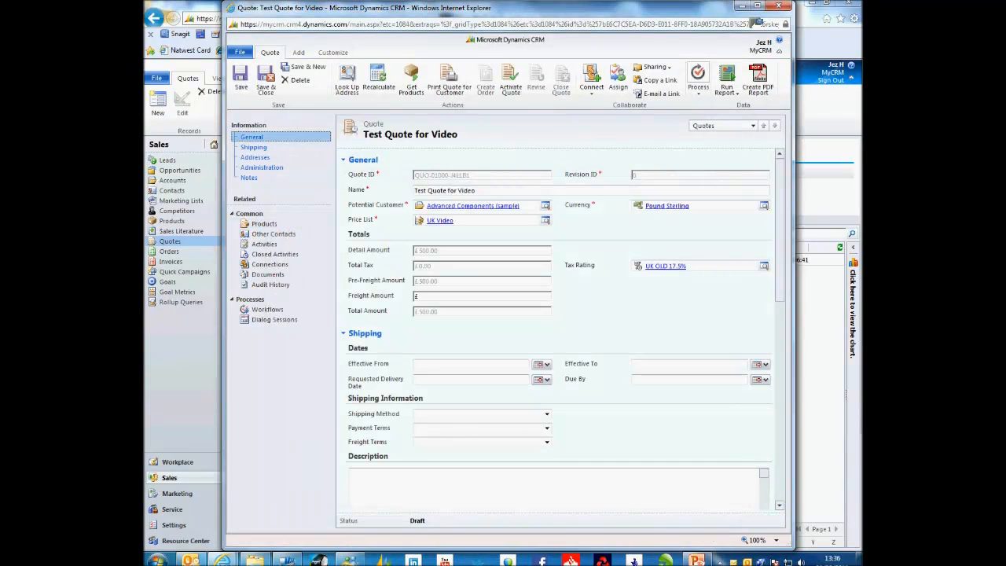
click(378, 78)
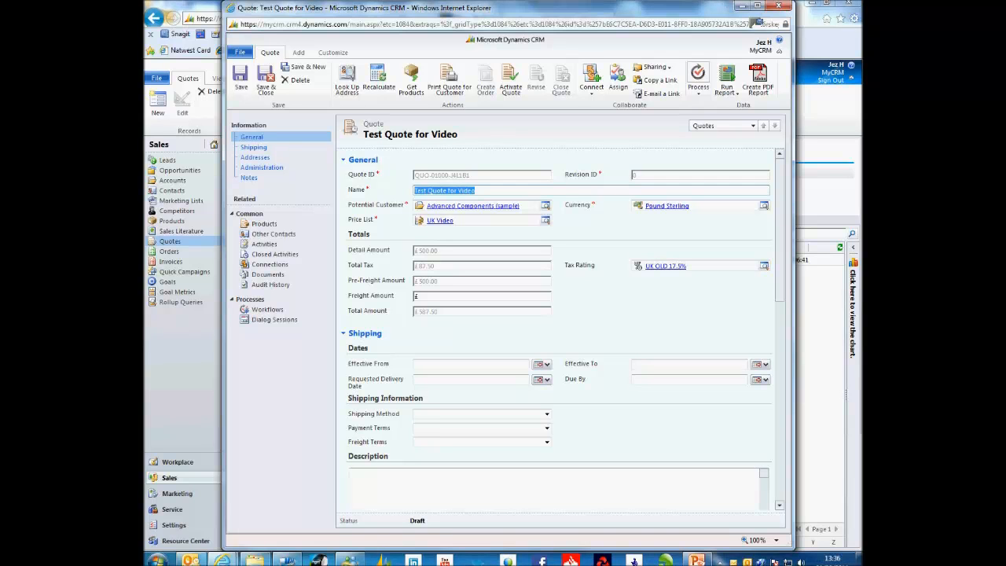
click(778, 6)
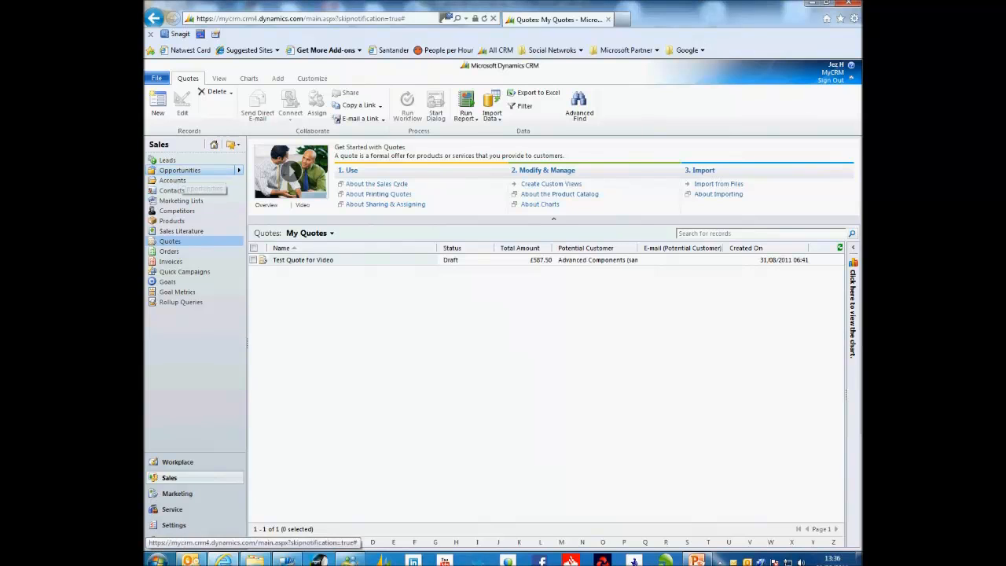
Look through the Opportunities, Quotes, Orders and Invoices record lists in Sales.
click(181, 170)
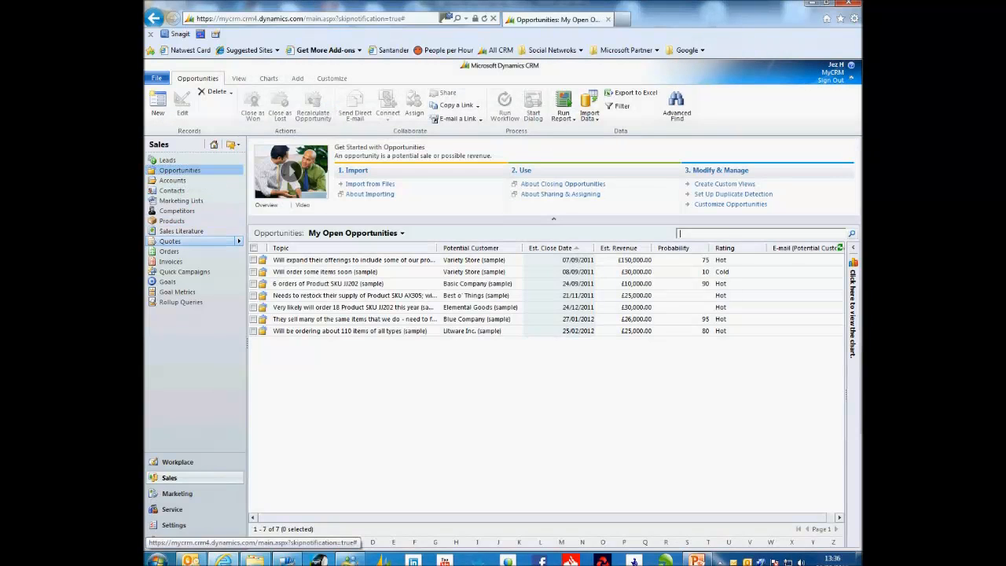
click(170, 241)
click(175, 251)
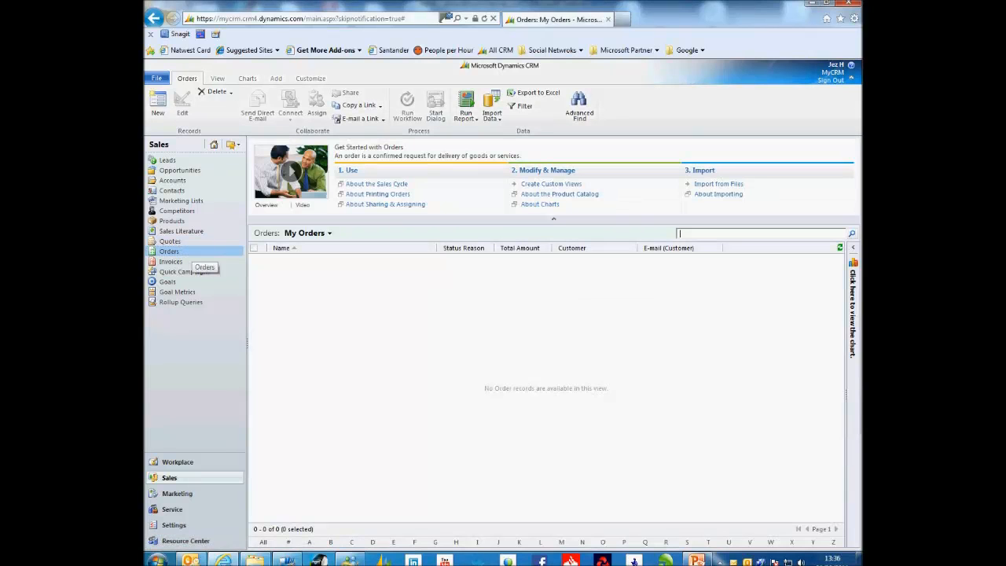
click(188, 261)
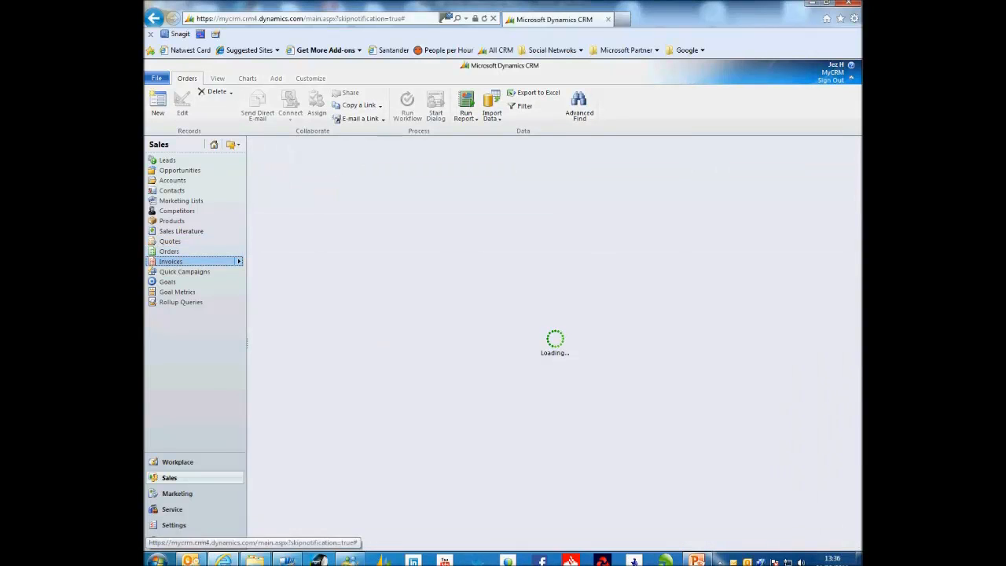